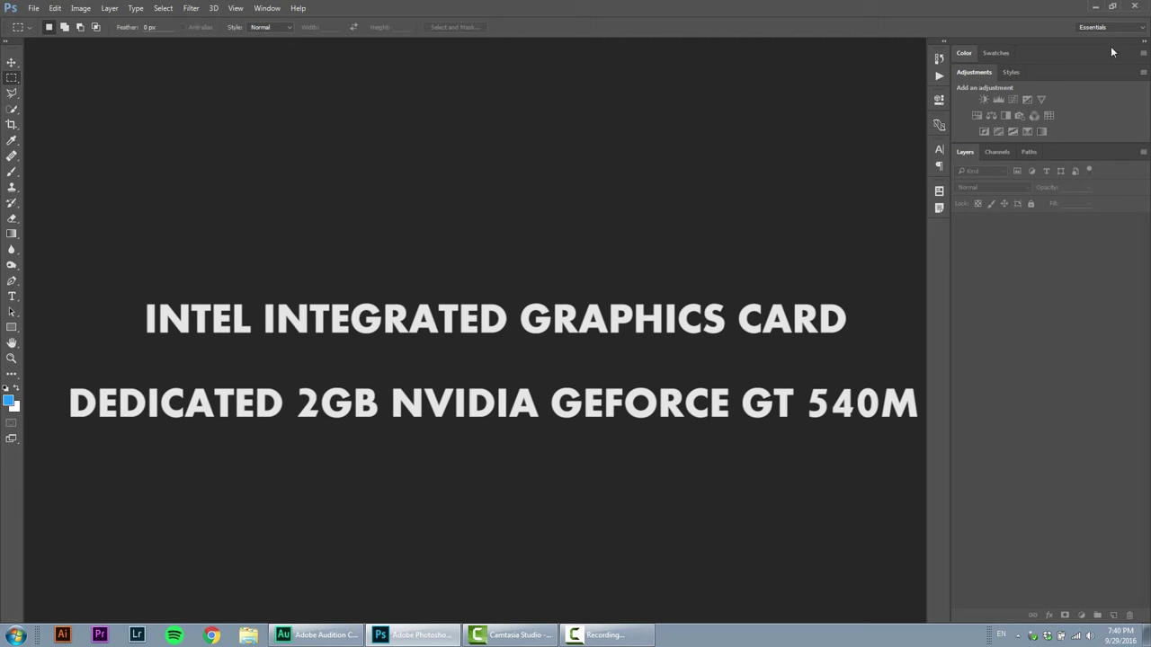
# Keep the Essentials workspace and open the recent file youtube thumbnail template.jpg
pyautogui.click(1092, 28)
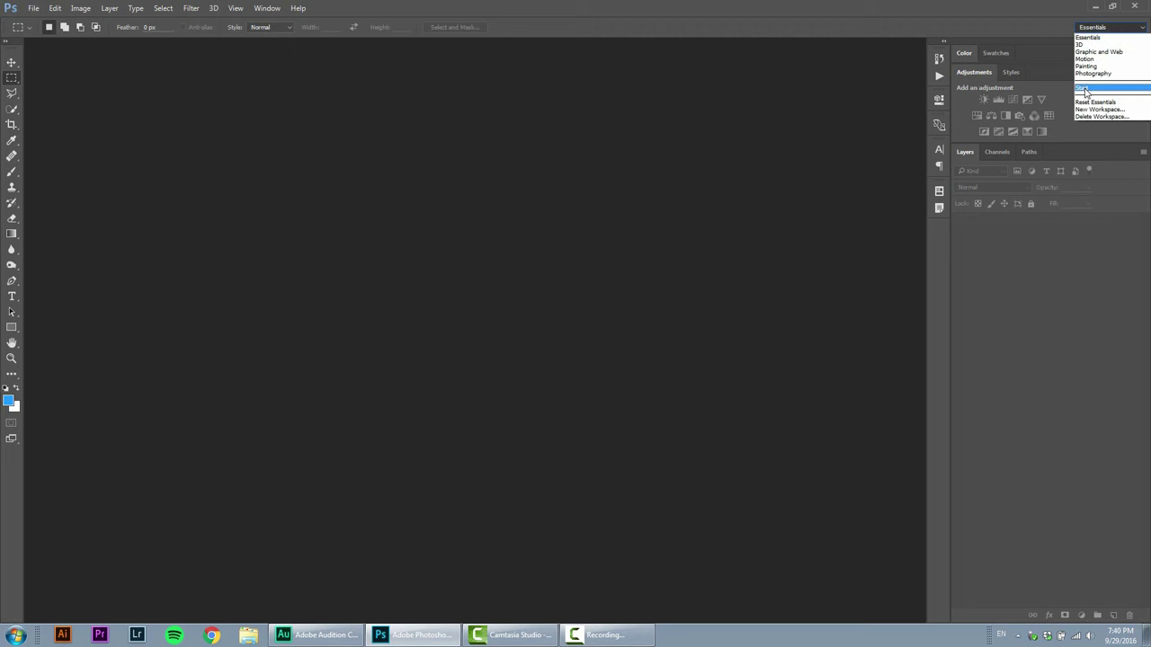
pyautogui.click(443, 161)
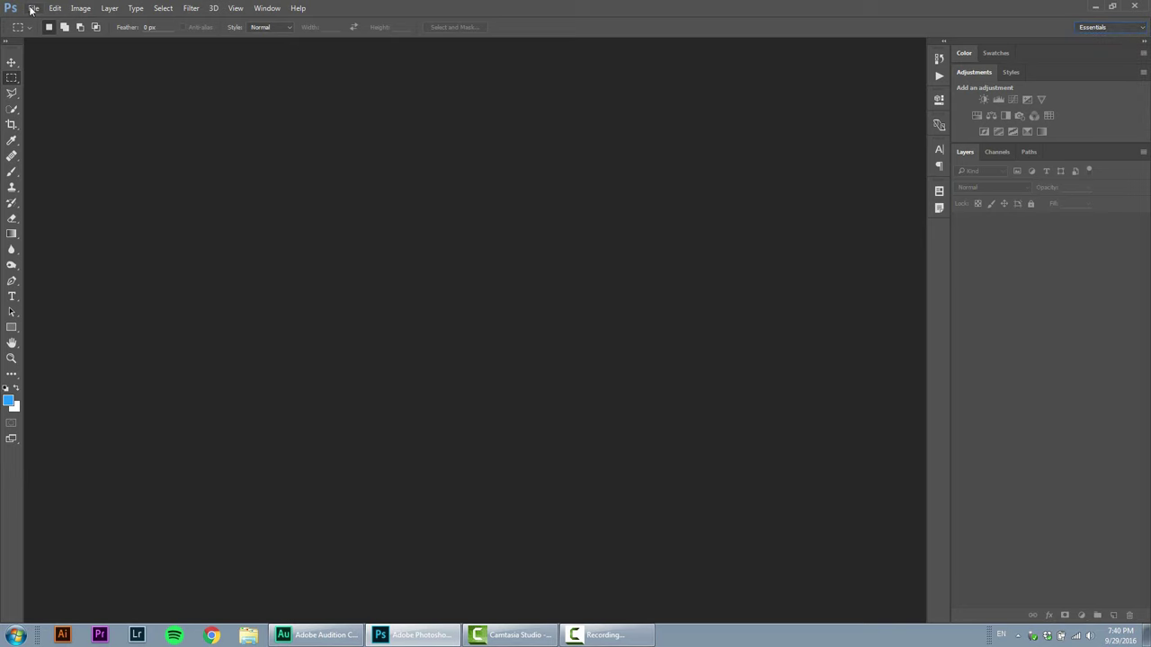
pyautogui.click(34, 9)
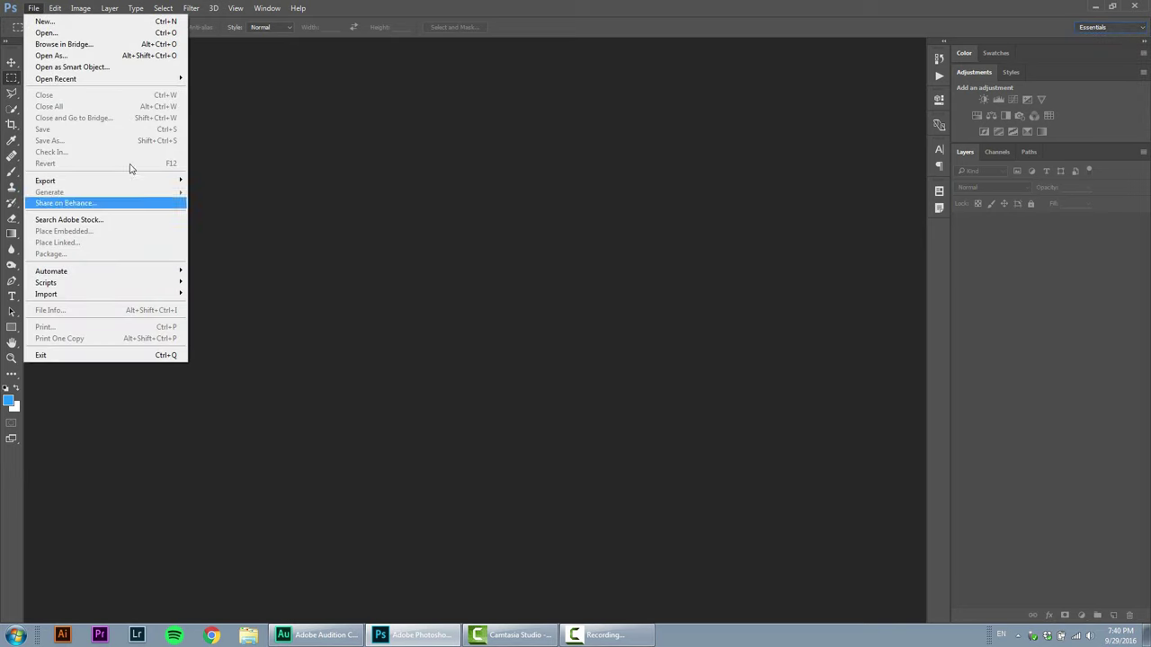
pyautogui.moveTo(129, 83)
pyautogui.click(196, 79)
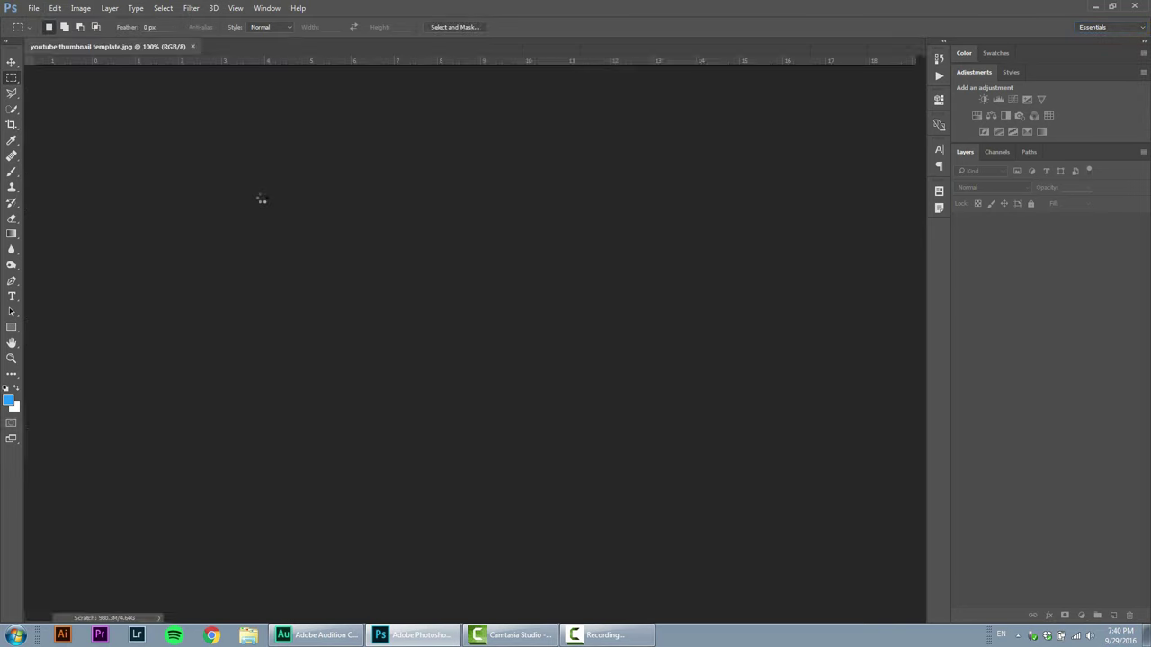
# Zoom out to show the whole thumbnail and browse Filter > Stylize without applying anything
pyautogui.hotkey('ctrl', '-')
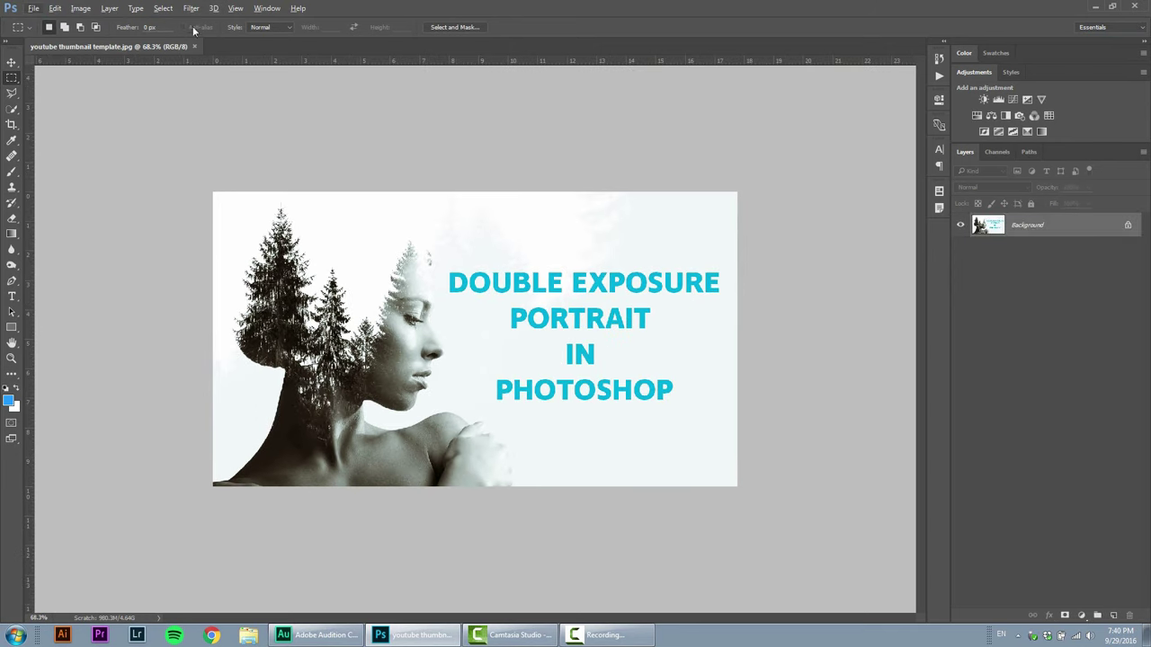
pyautogui.click(192, 9)
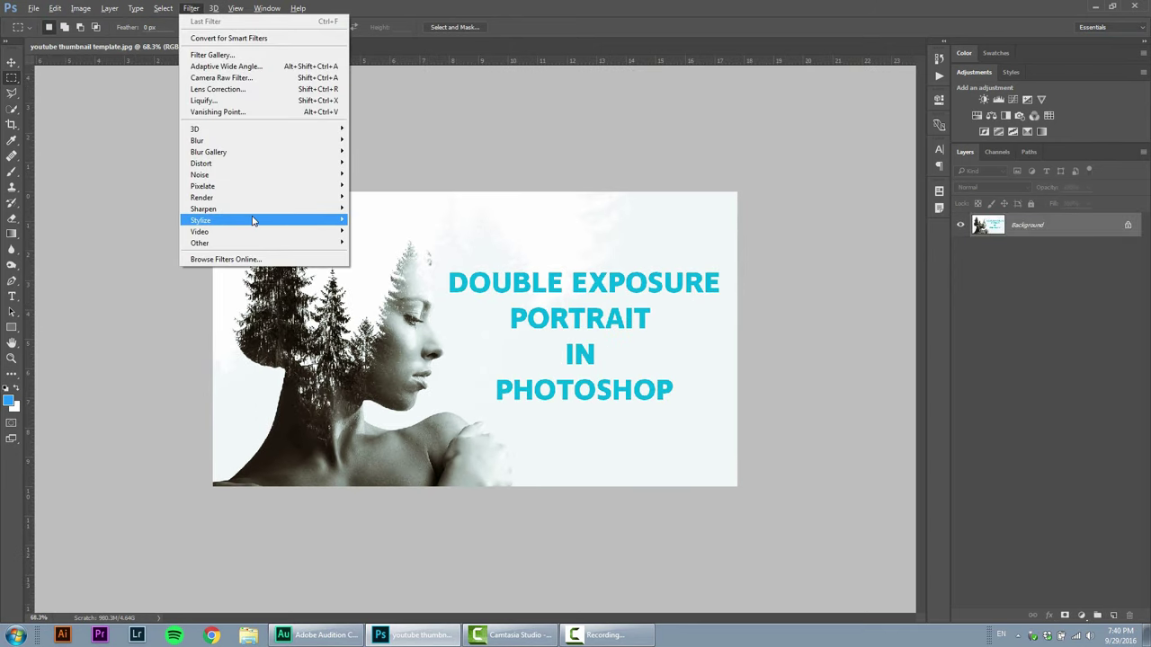
pyautogui.moveTo(253, 221)
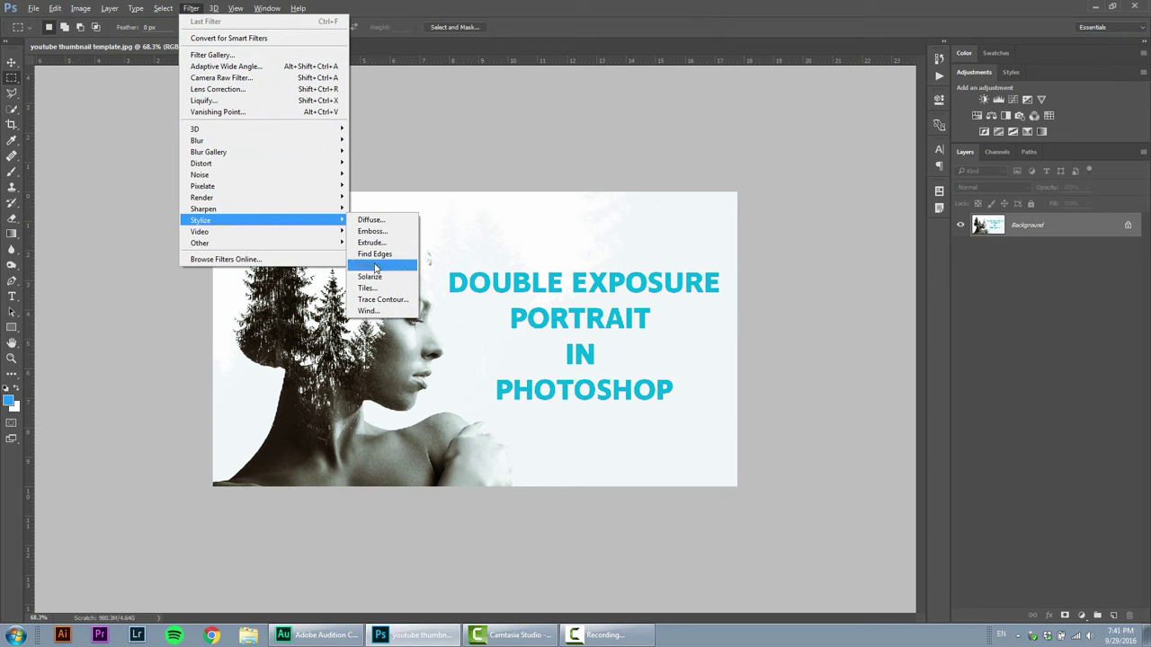
pyautogui.click(425, 174)
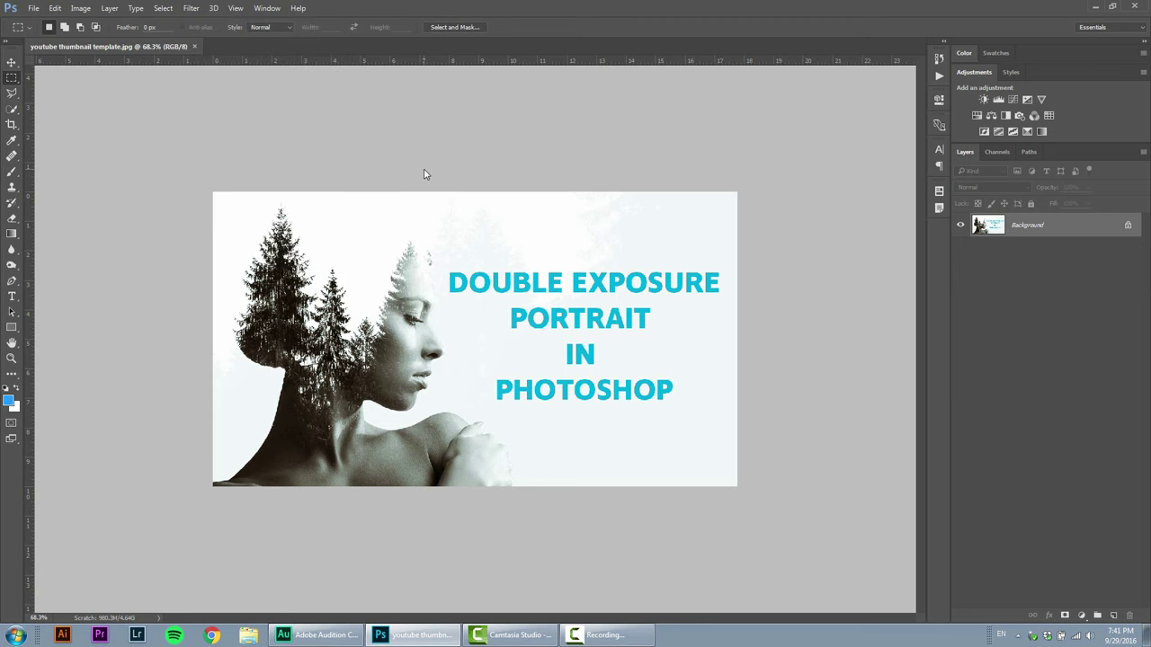
# Quit Photoshop and open the NVIDIA Control Panel from the tray's GPU Activity icon
pyautogui.click(1136, 9)
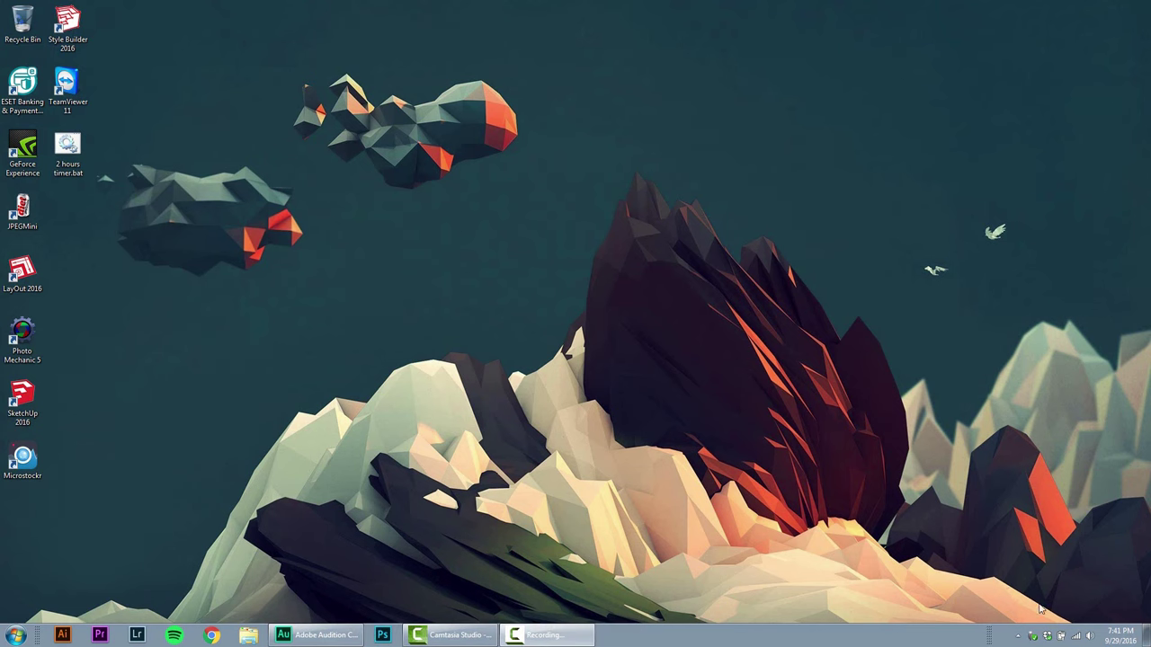
pyautogui.click(1018, 635)
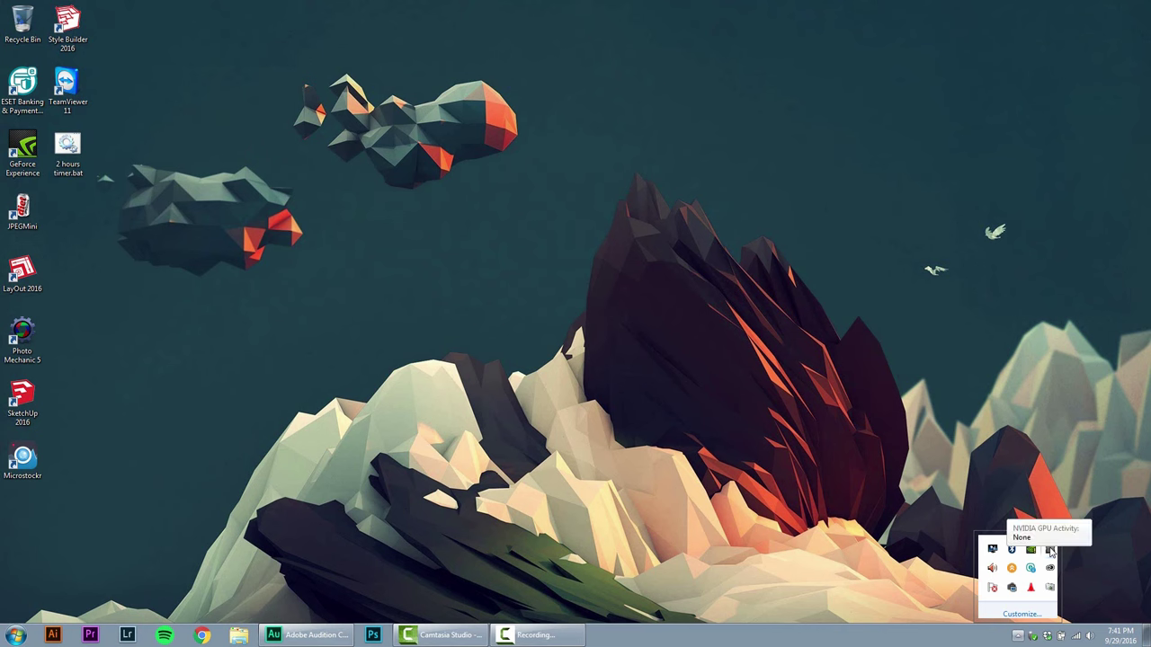
pyautogui.rightClick(1051, 552)
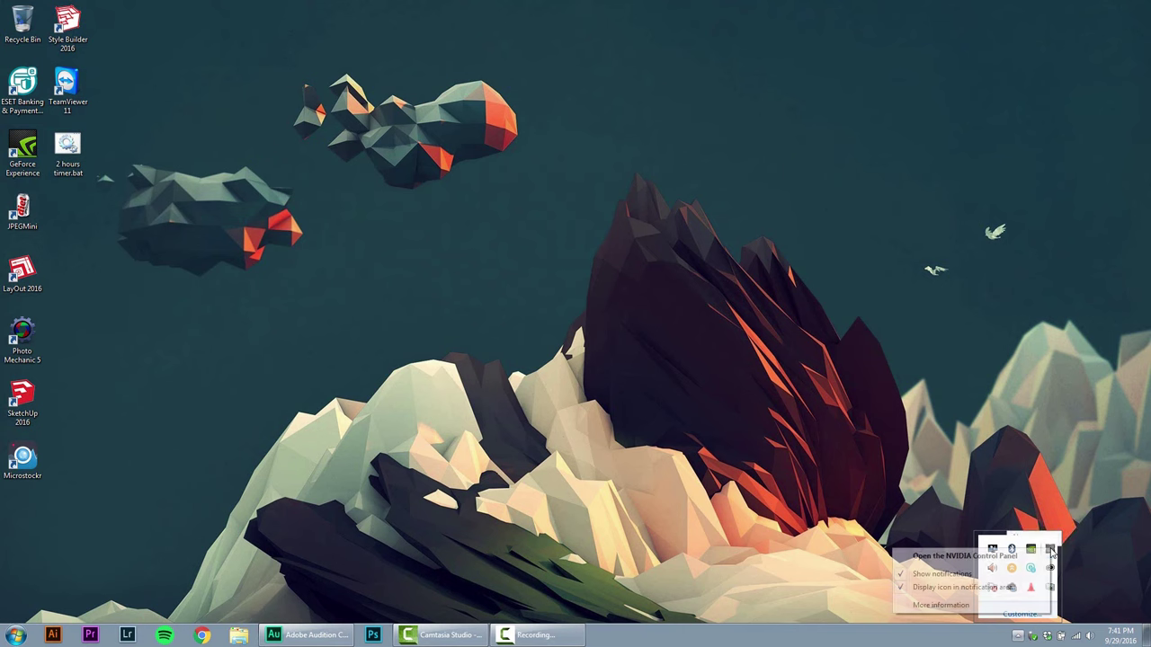
pyautogui.click(996, 555)
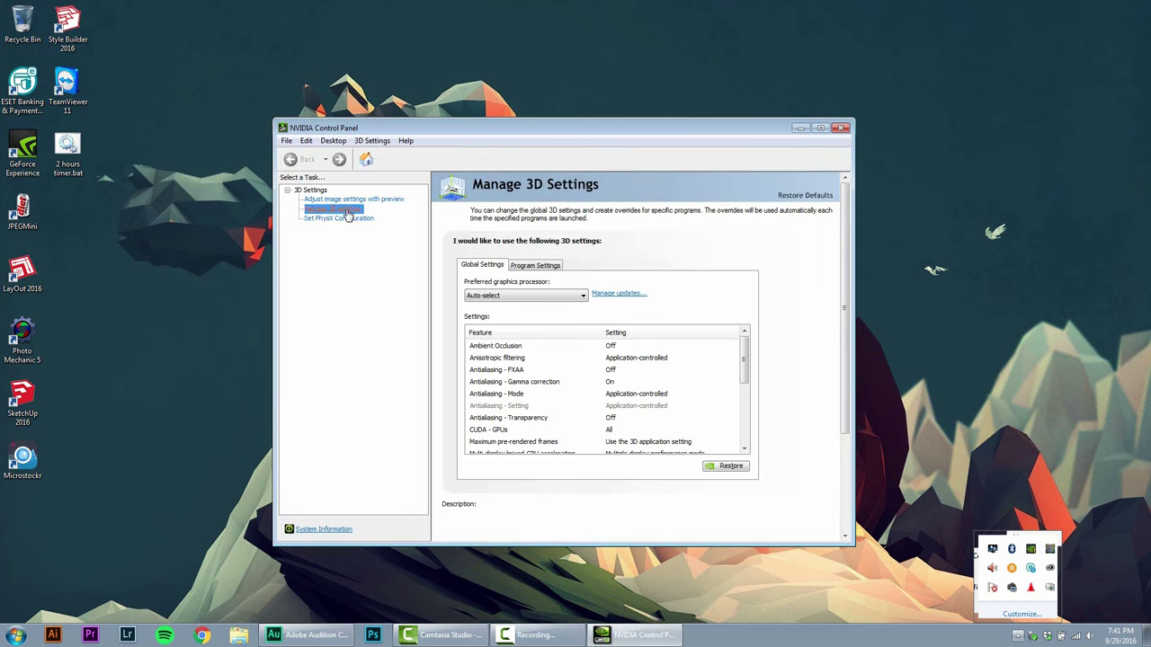
# In Manage 3D Settings > Program Settings, select Adobe Photoshop and cancel the Add program dialog
pyautogui.click(342, 214)
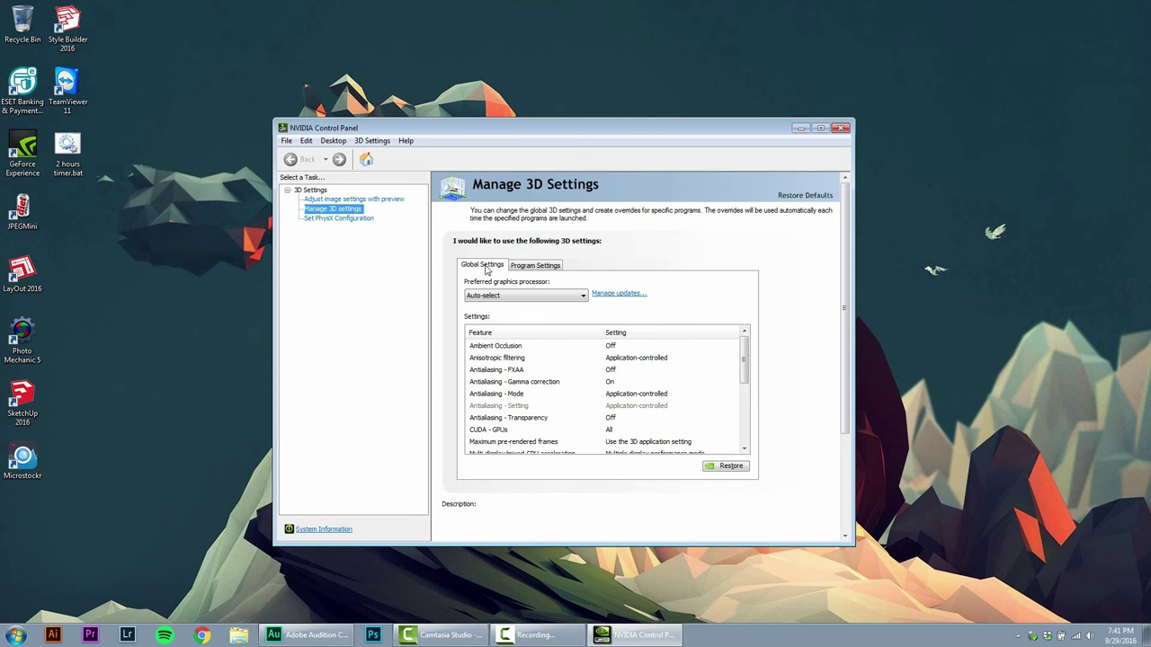
pyautogui.click(537, 266)
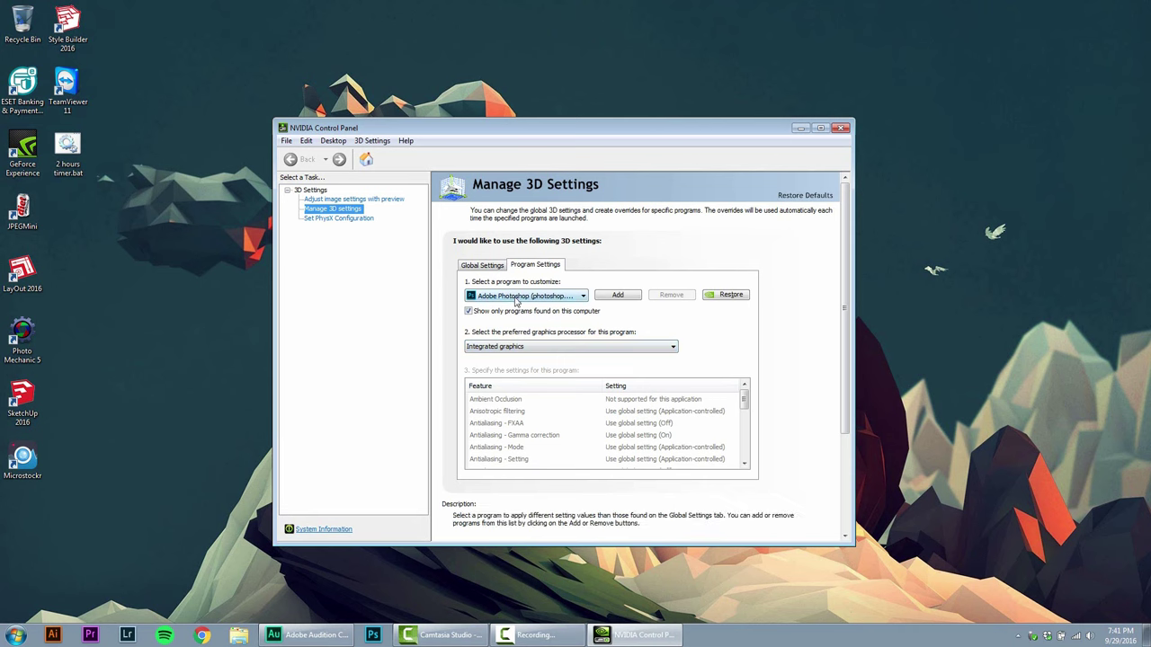
pyautogui.click(517, 300)
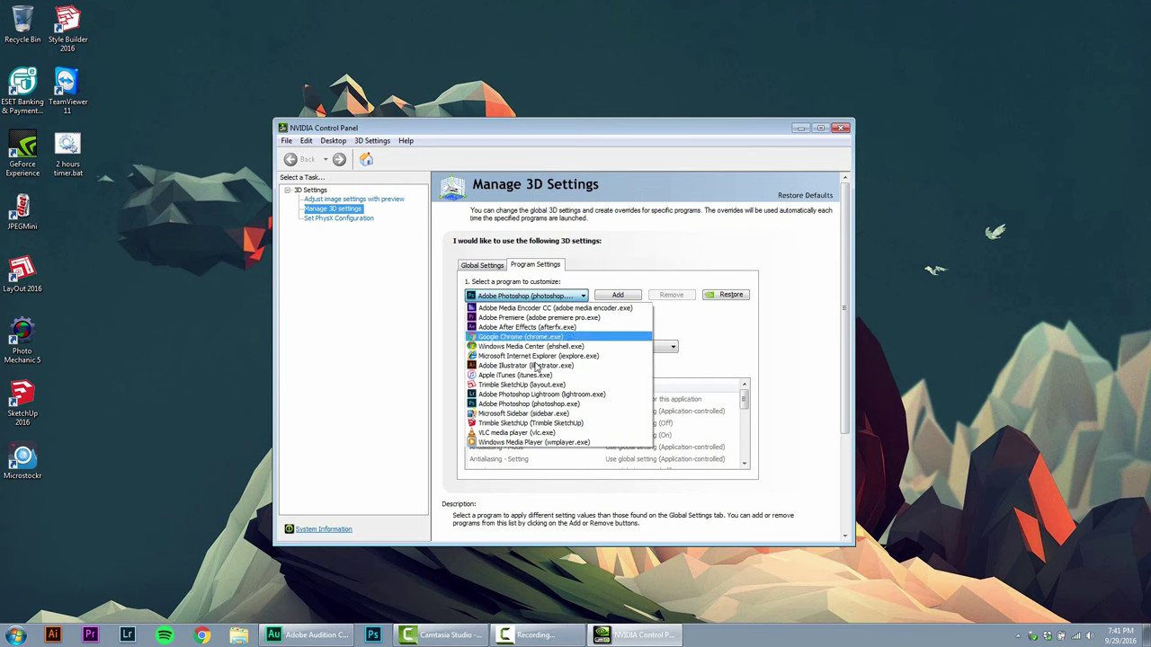
pyautogui.click(683, 330)
pyautogui.click(619, 296)
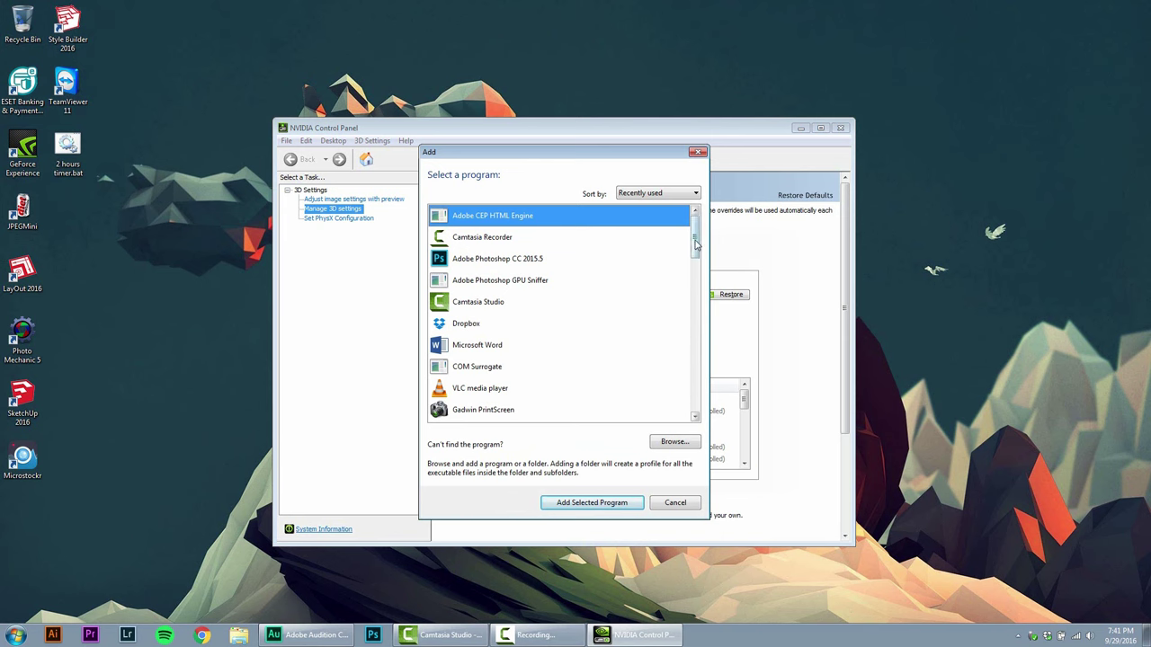
pyautogui.moveTo(694, 232)
pyautogui.mouseDown()
pyautogui.moveTo(703, 387)
pyautogui.moveTo(695, 226)
pyautogui.mouseUp()
pyautogui.click(680, 503)
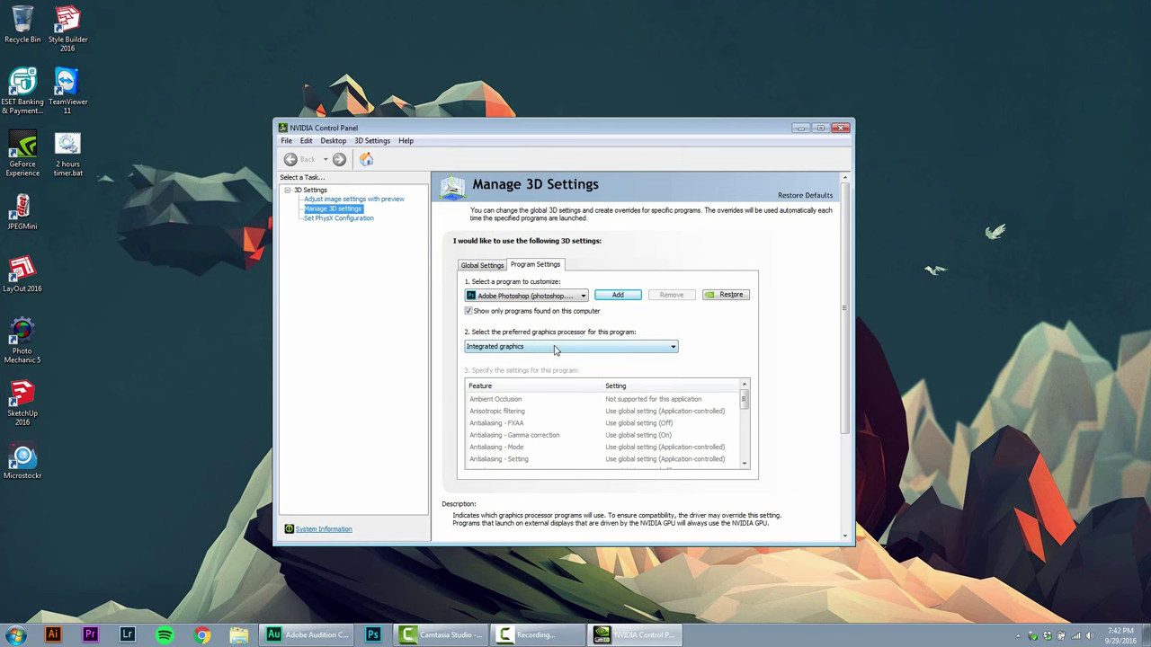
# Set Photoshop's preferred graphics processor to High-performance NVIDIA processor, apply it, and relaunch Photoshop
pyautogui.click(555, 348)
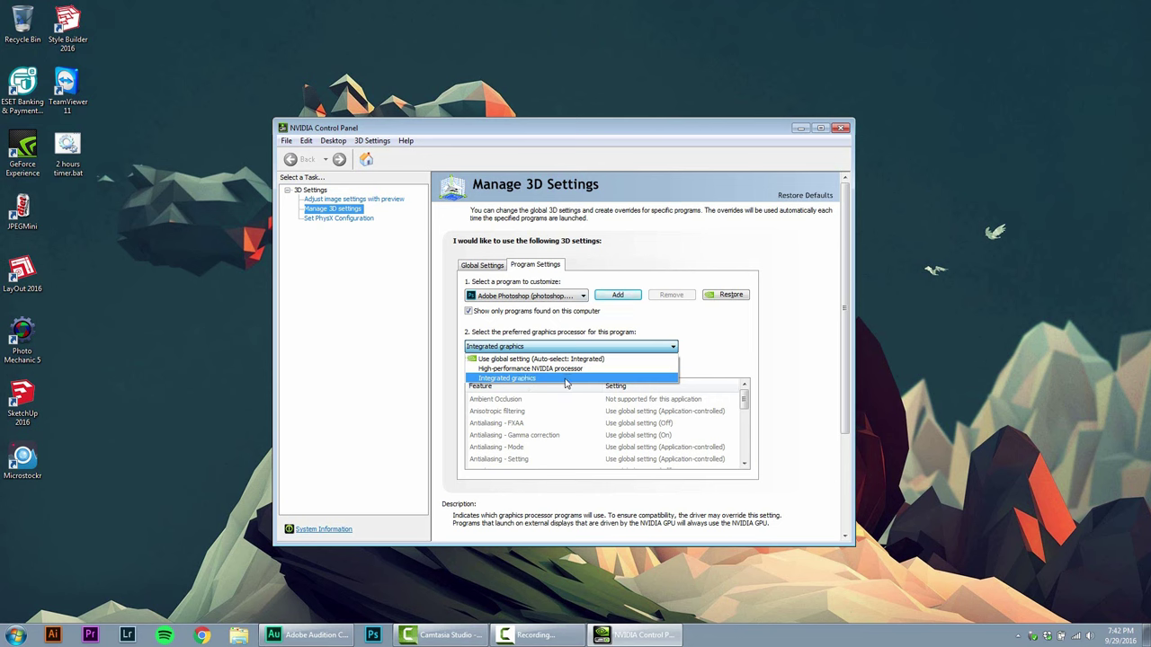
pyautogui.click(562, 374)
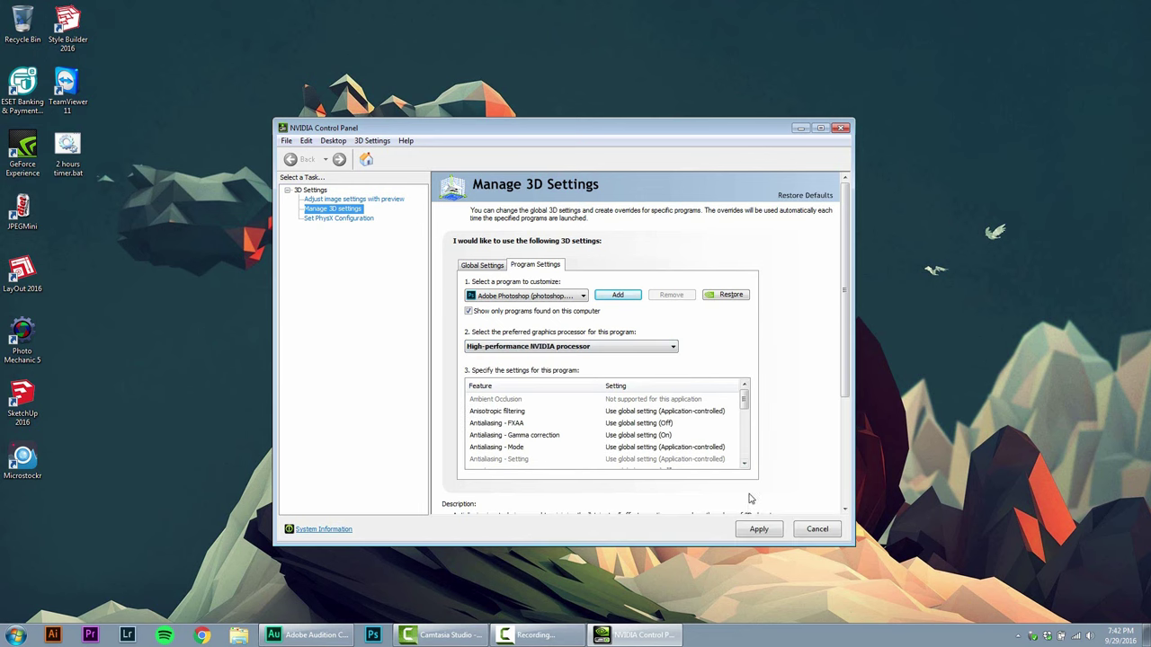
pyautogui.click(758, 530)
pyautogui.click(372, 635)
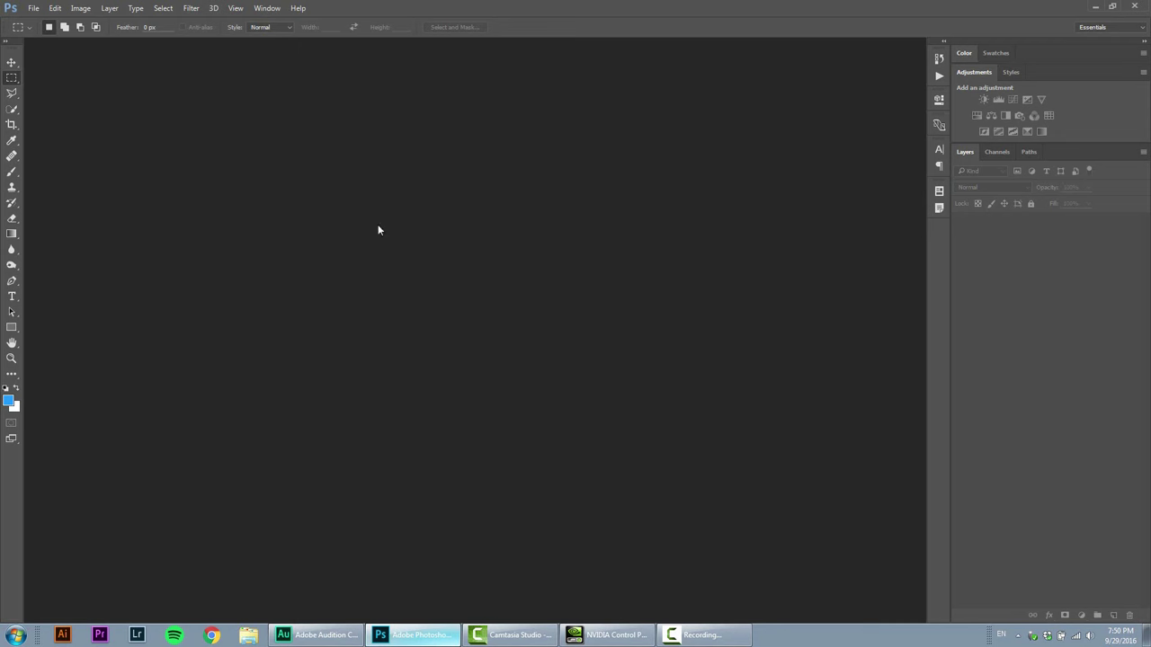
# Reopen youtube thumbnail template.jpg from File > Open Recent
pyautogui.click(34, 8)
pyautogui.moveTo(113, 81)
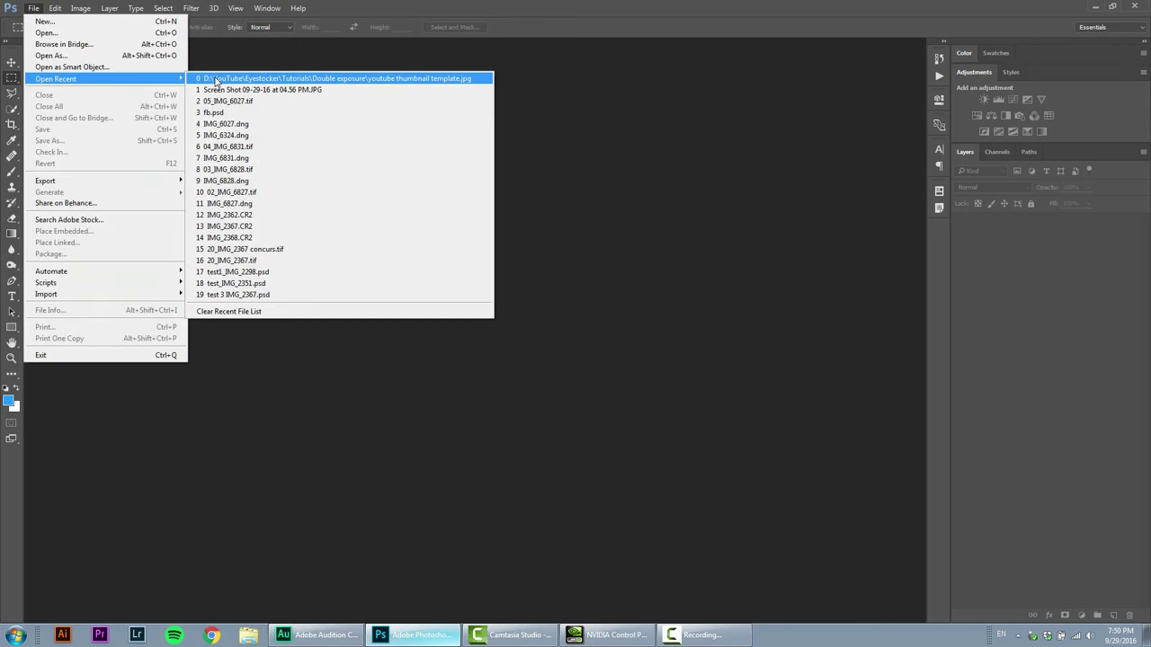
pyautogui.click(261, 78)
pyautogui.scroll(-1, 425, 305)
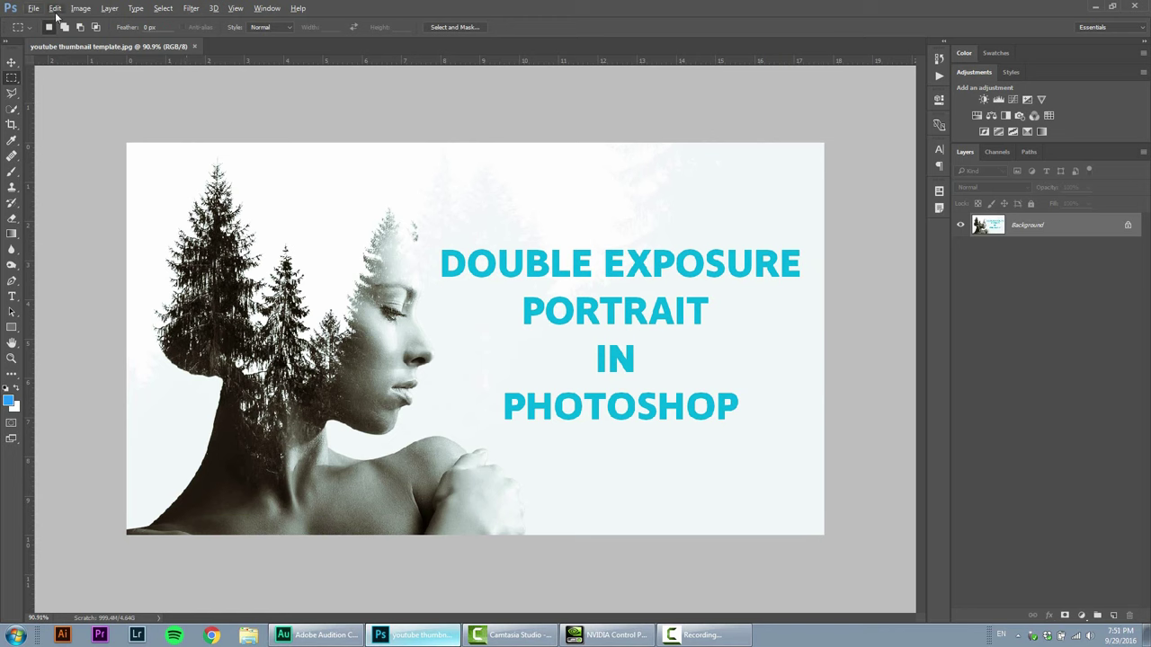
pyautogui.click(57, 9)
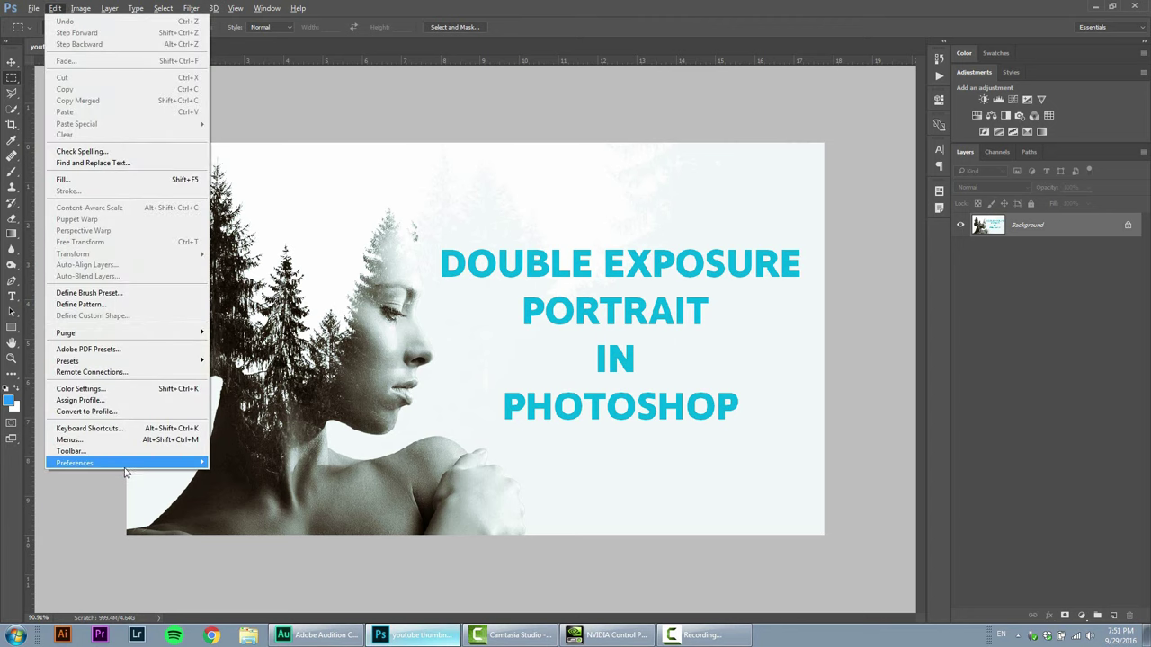
# Turn on Use Graphics Processor in the Performance preferences
pyautogui.moveTo(125, 464)
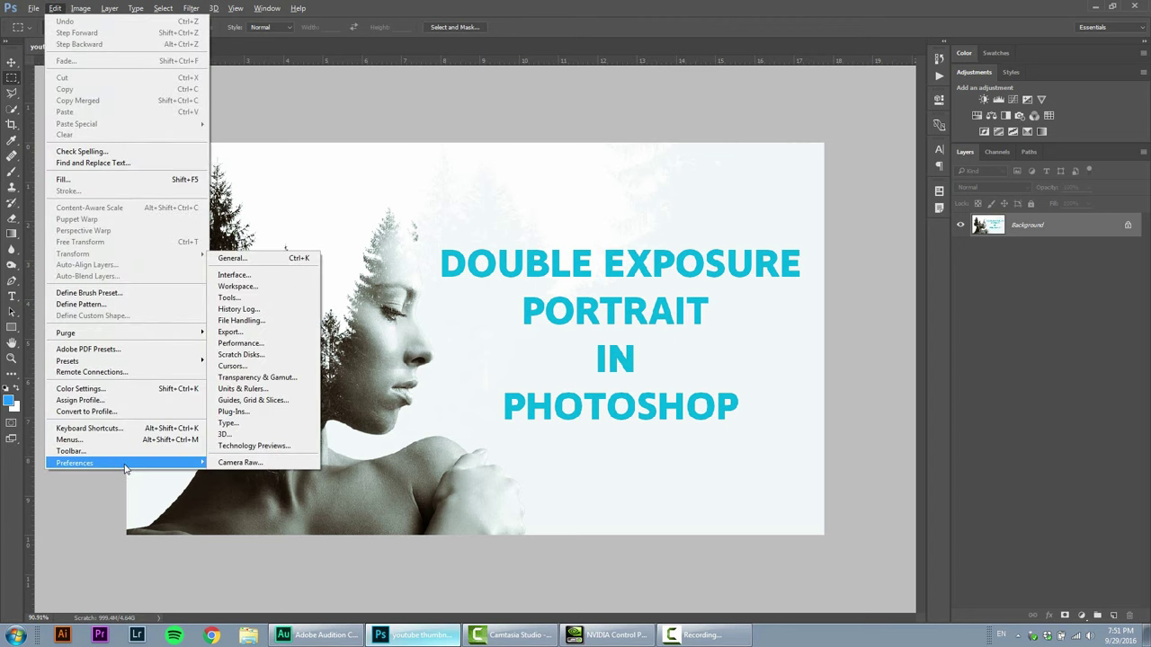
pyautogui.click(251, 347)
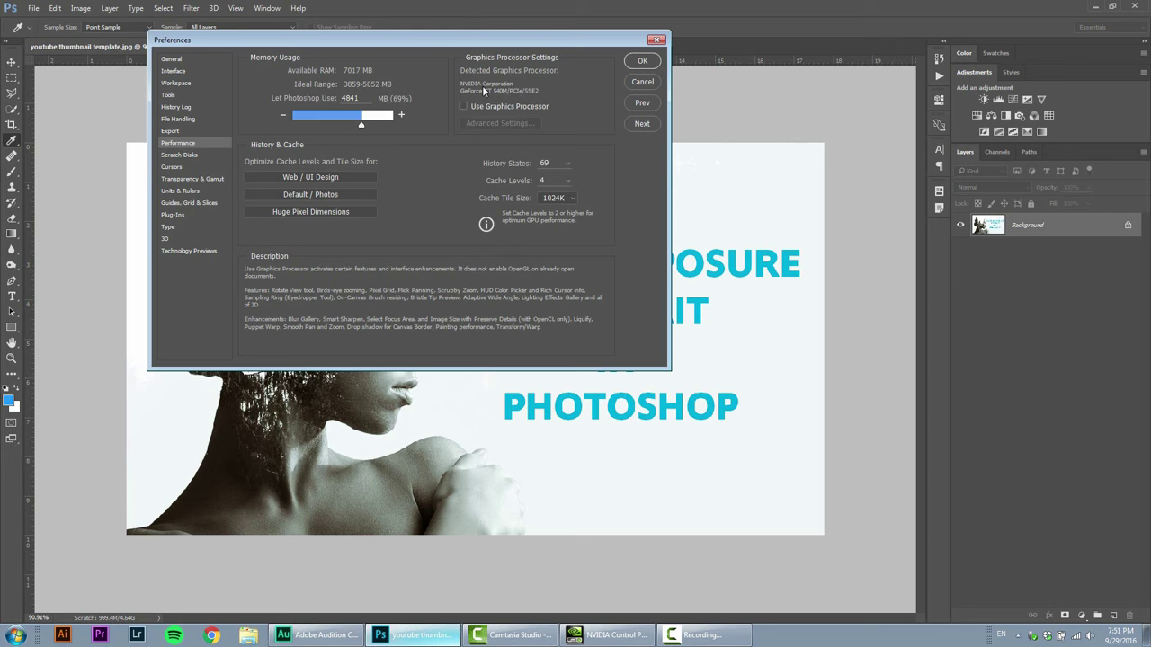
pyautogui.click(463, 106)
# In the Advanced Graphics Processor Settings, keep Basic drawing mode and enable Accelerate Computation and OpenCL, then confirm Preferences
pyautogui.click(497, 122)
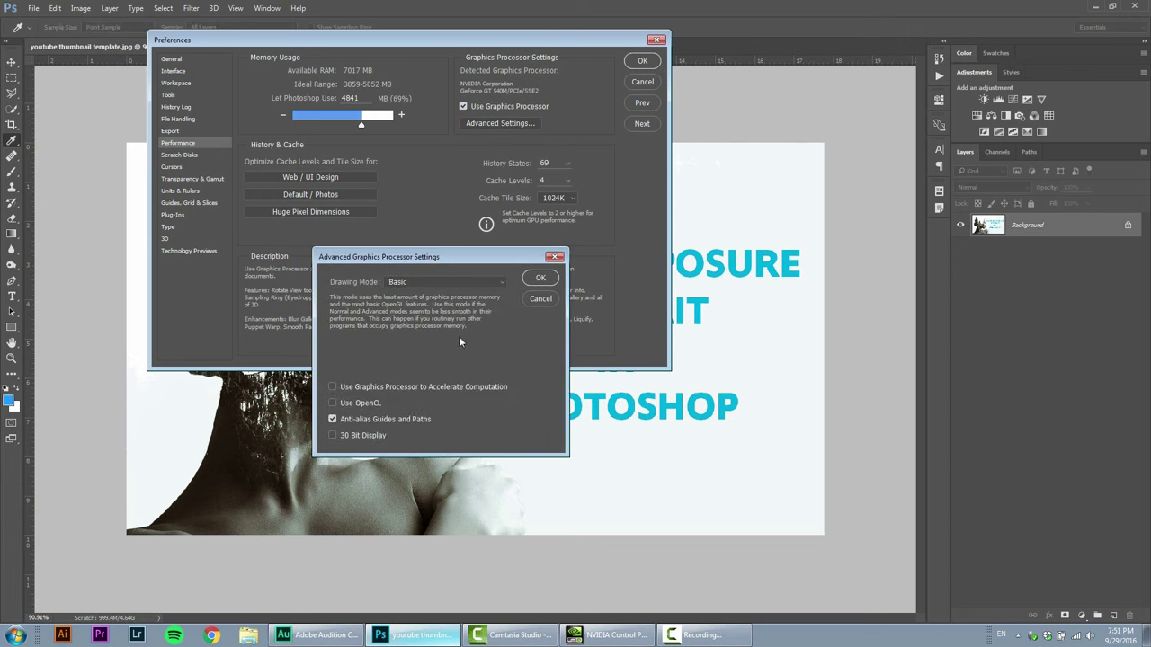
pyautogui.click(447, 282)
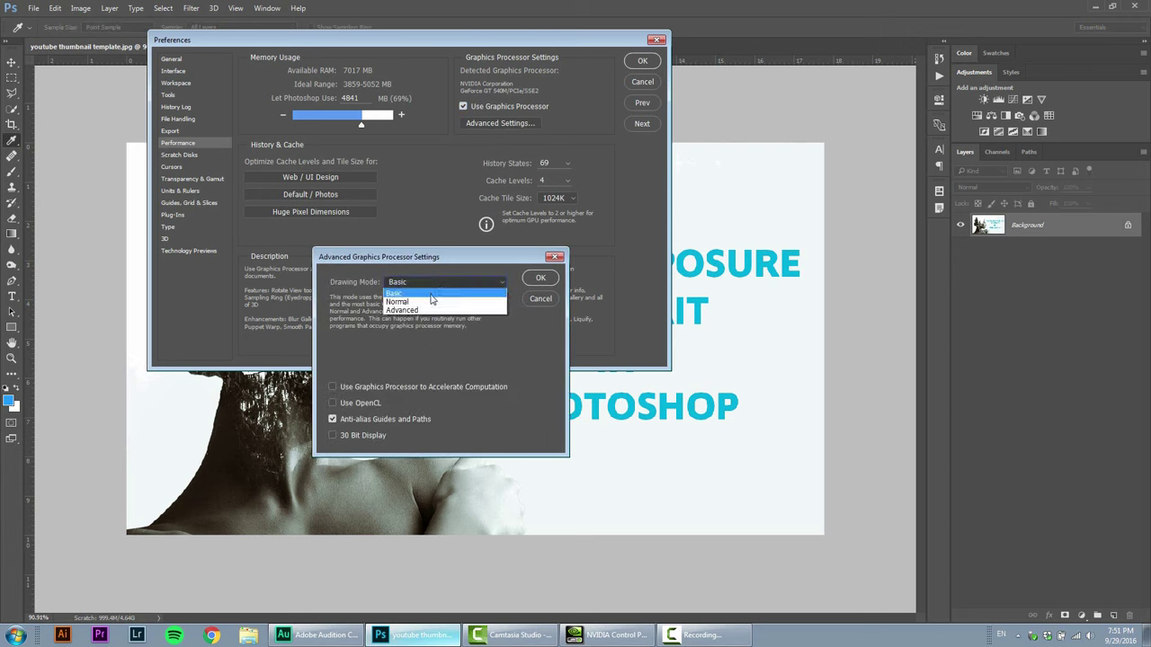
pyautogui.click(431, 294)
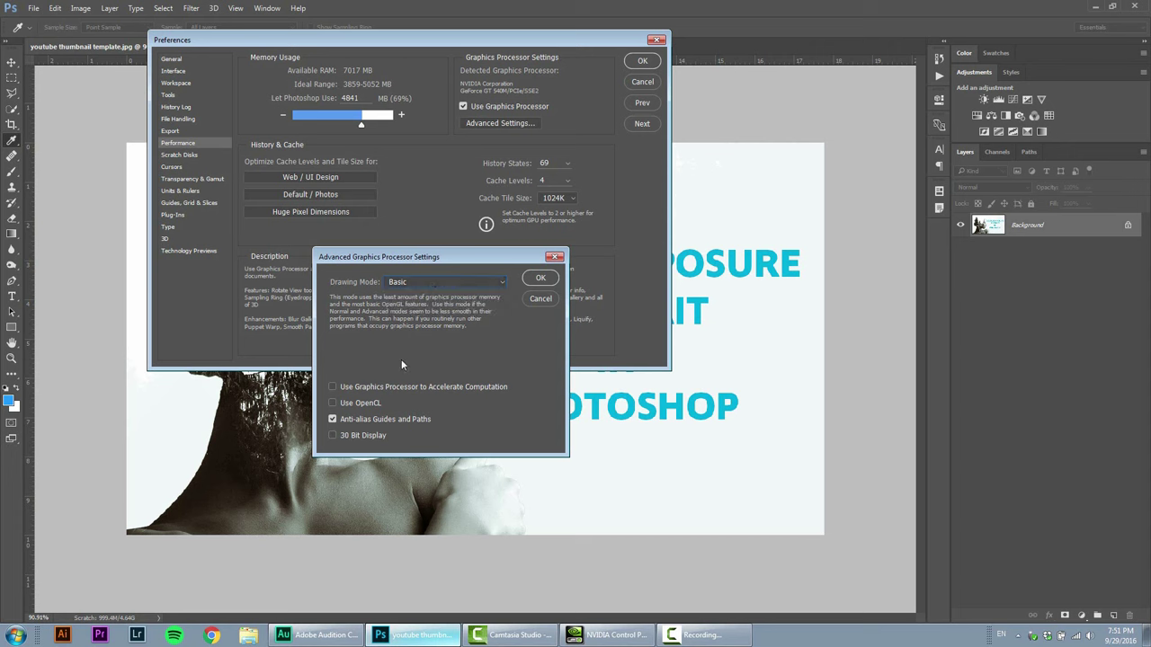
pyautogui.click(332, 388)
pyautogui.click(333, 403)
pyautogui.click(544, 278)
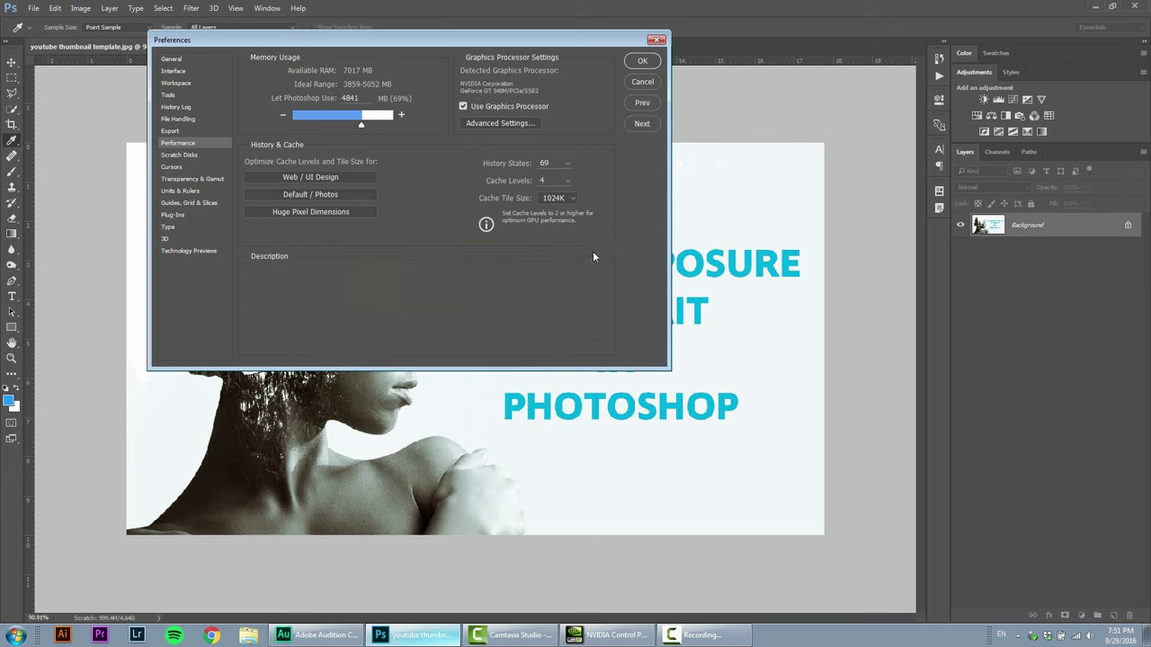
pyautogui.click(642, 61)
pyautogui.click(191, 8)
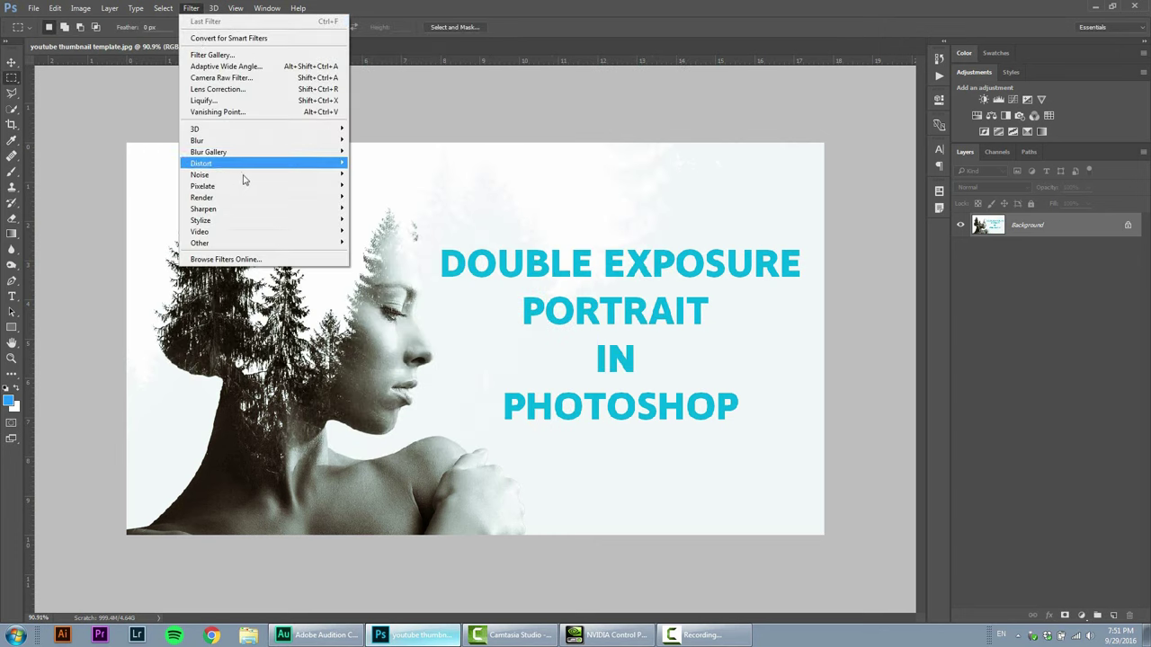
# Apply Filter > Stylize > Oil Paint with Preview on and Stylization lowered to 3.8
pyautogui.moveTo(244, 222)
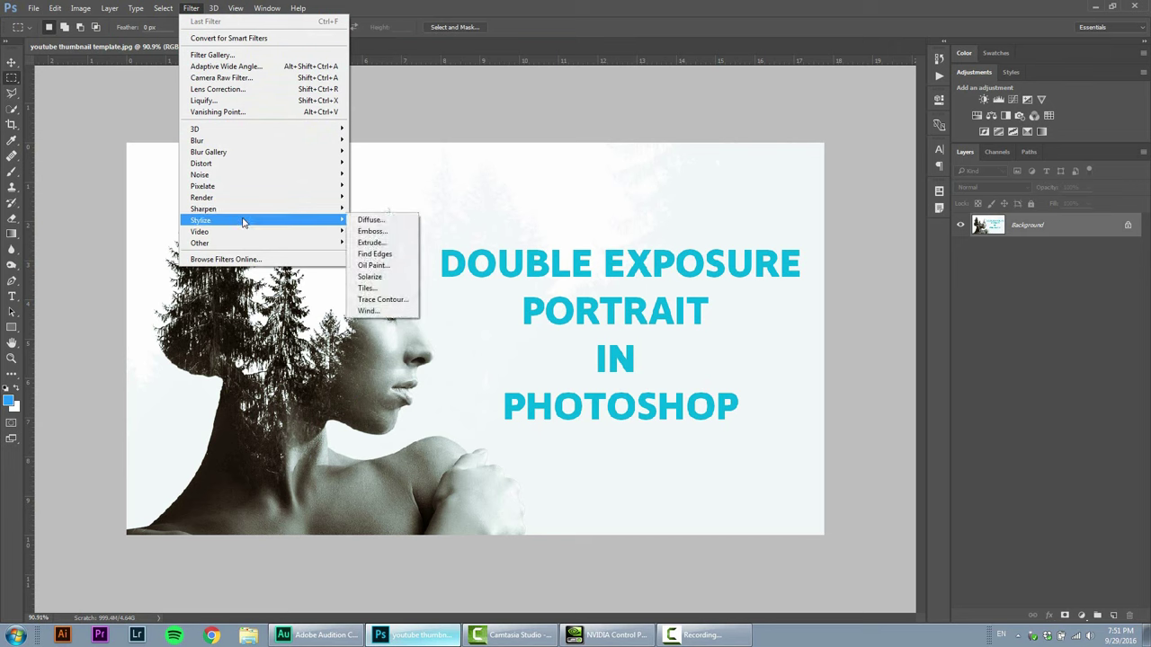
pyautogui.click(370, 266)
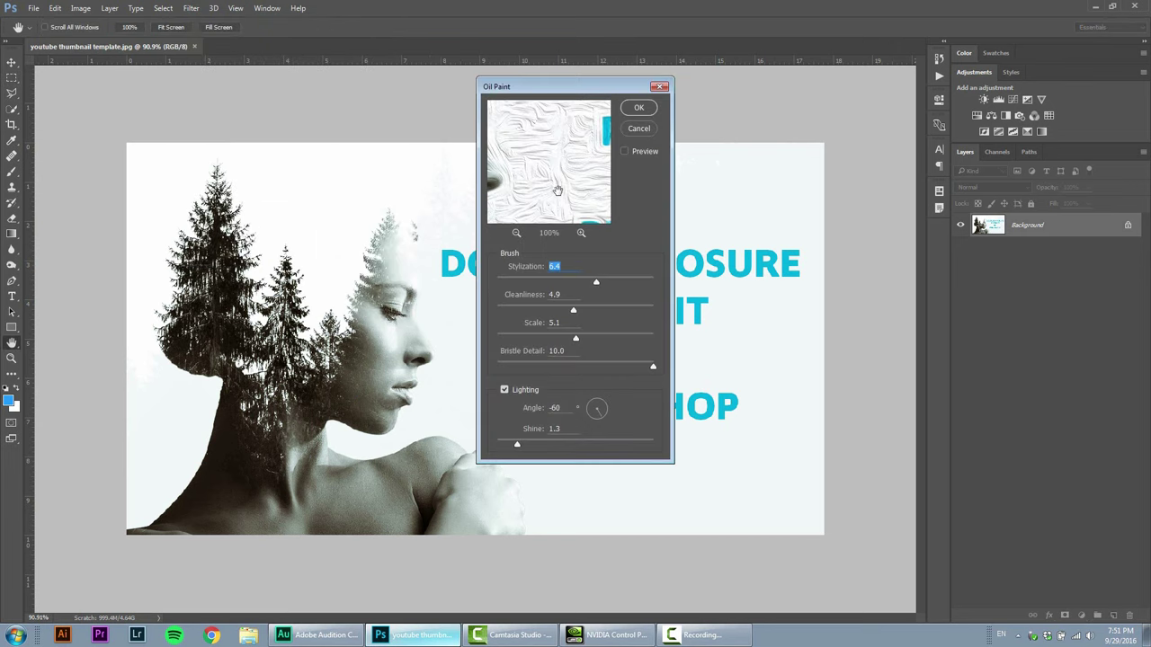
pyautogui.click(624, 151)
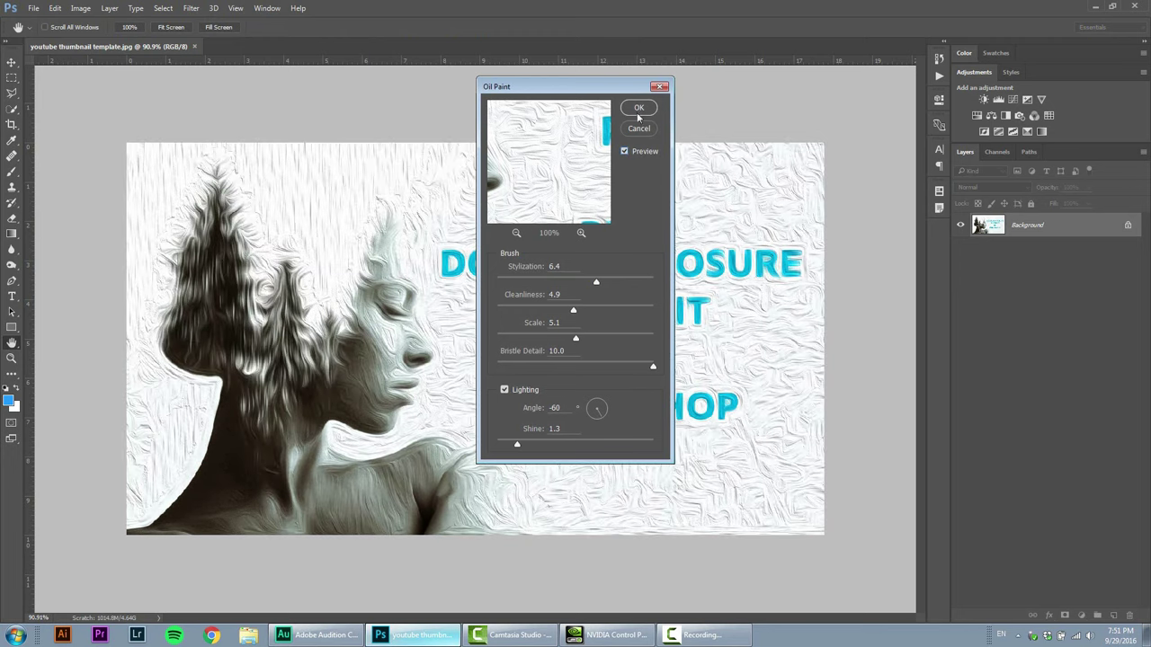
pyautogui.click(624, 151)
pyautogui.click(624, 151)
pyautogui.moveTo(567, 86); pyautogui.dragTo(729, 165)
pyautogui.moveTo(758, 360); pyautogui.dragTo(719, 361)
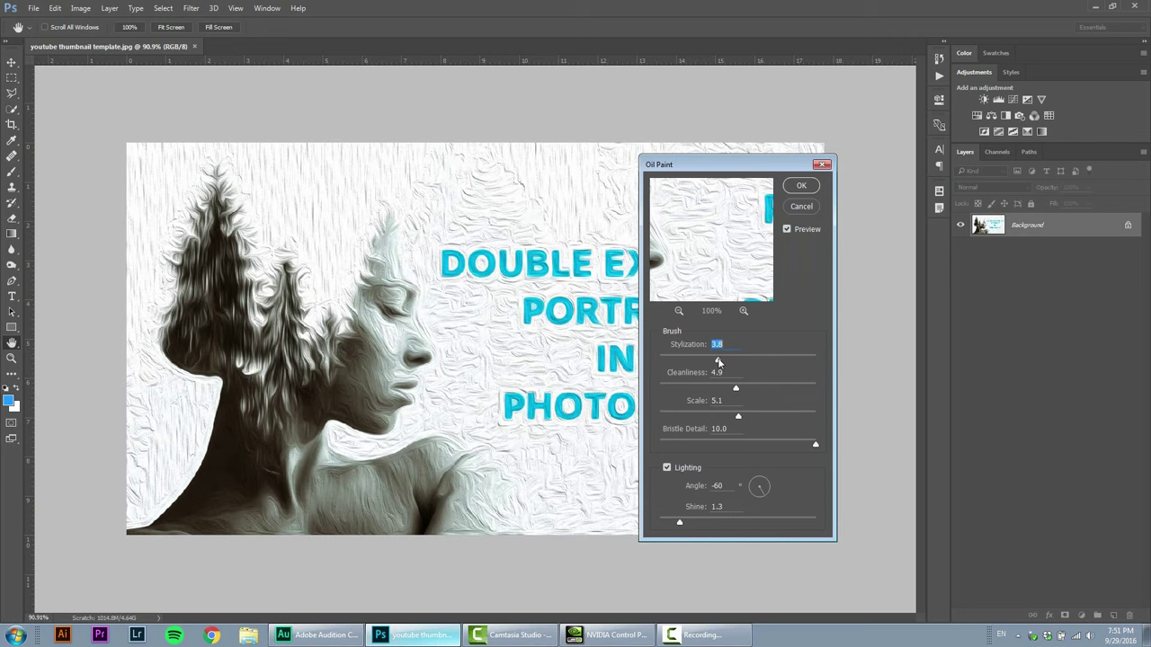
pyautogui.click(799, 189)
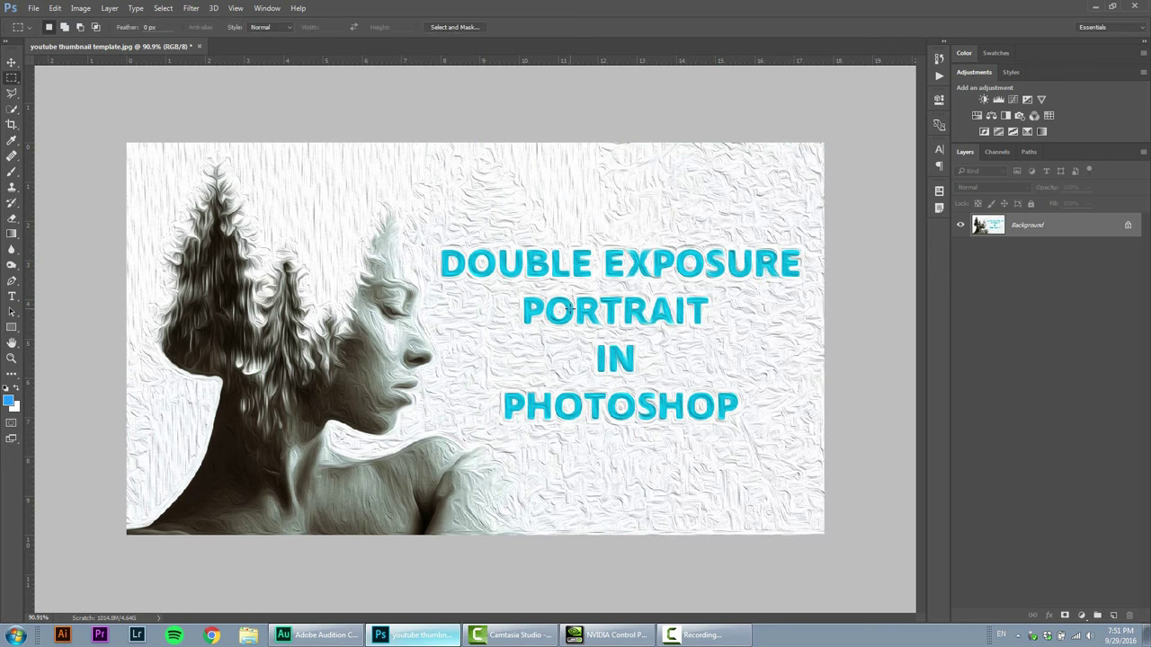